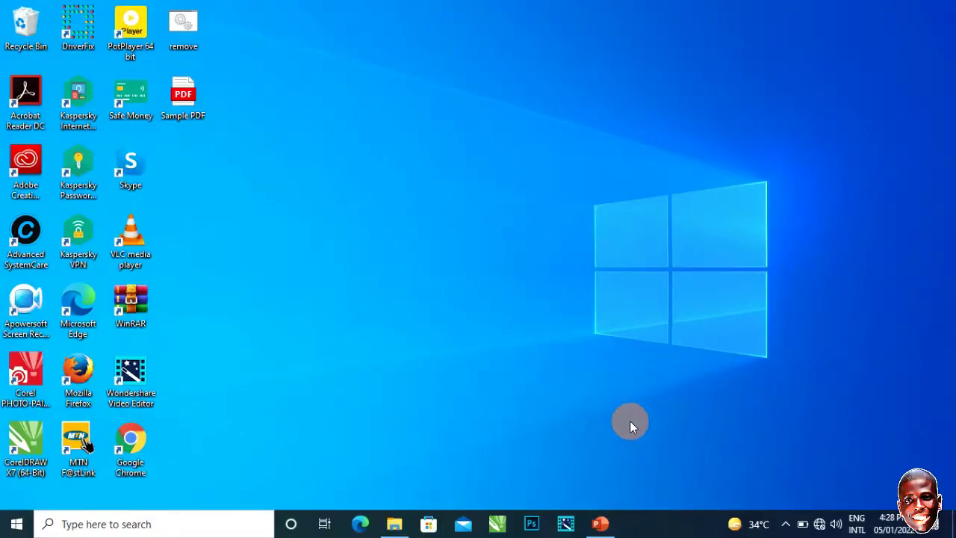
# Switch to PowerPoint and look through the slides of the Businessman Target Marketing presentation.
pyautogui.click(604, 525)
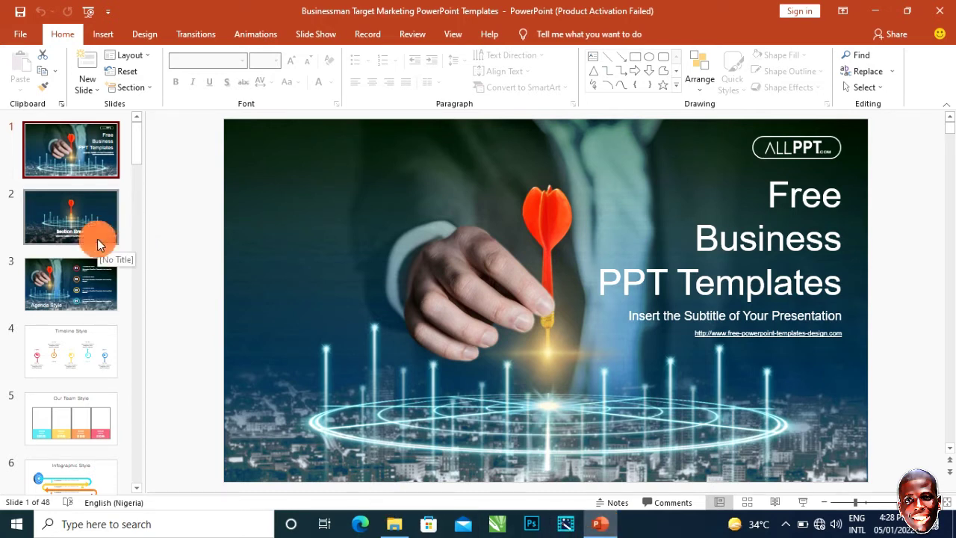
pyautogui.scroll(-3, 84, 276)
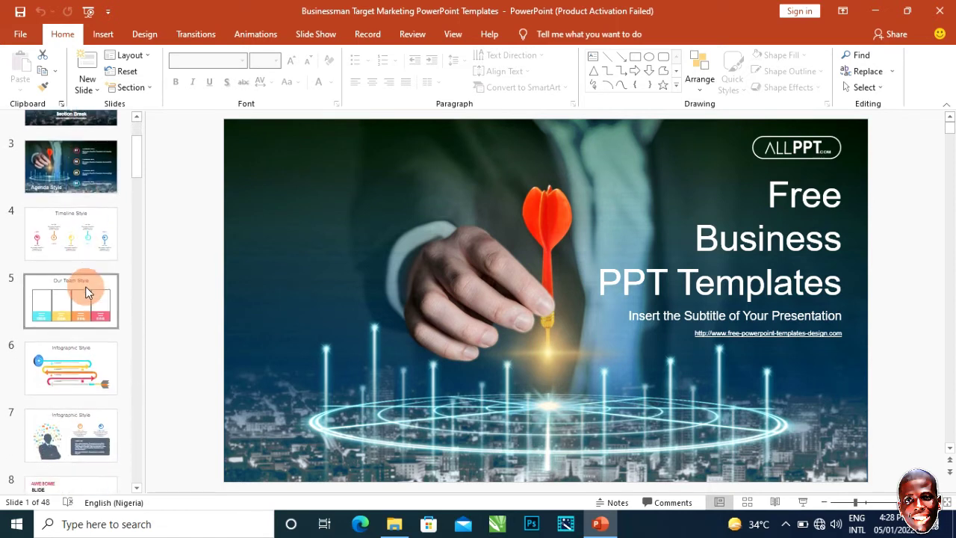
pyautogui.click(83, 257)
pyautogui.click(80, 325)
pyautogui.scroll(-3, 78, 339)
pyautogui.click(77, 333)
pyautogui.scroll(-1, 86, 380)
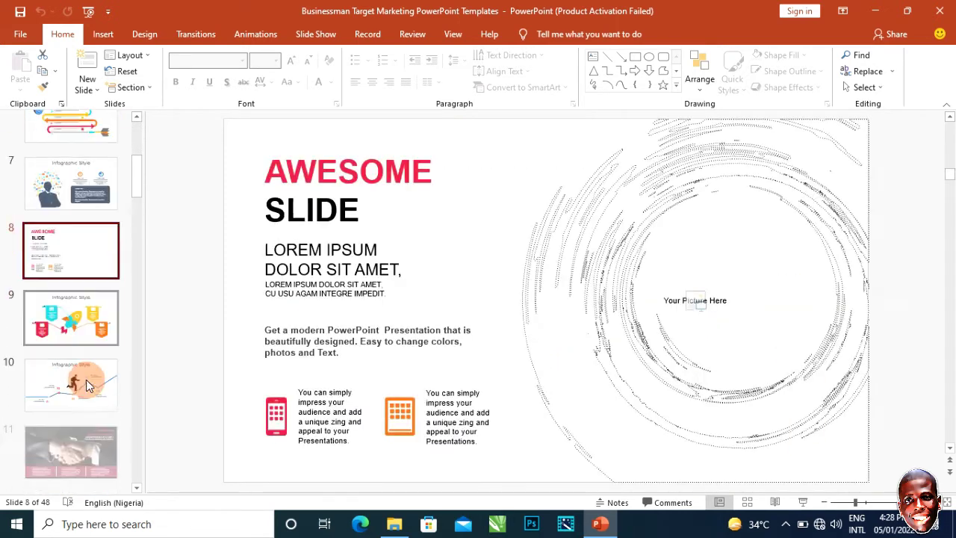
pyautogui.scroll(-2, 86, 379)
pyautogui.click(99, 334)
pyautogui.scroll(-5, 120, 257)
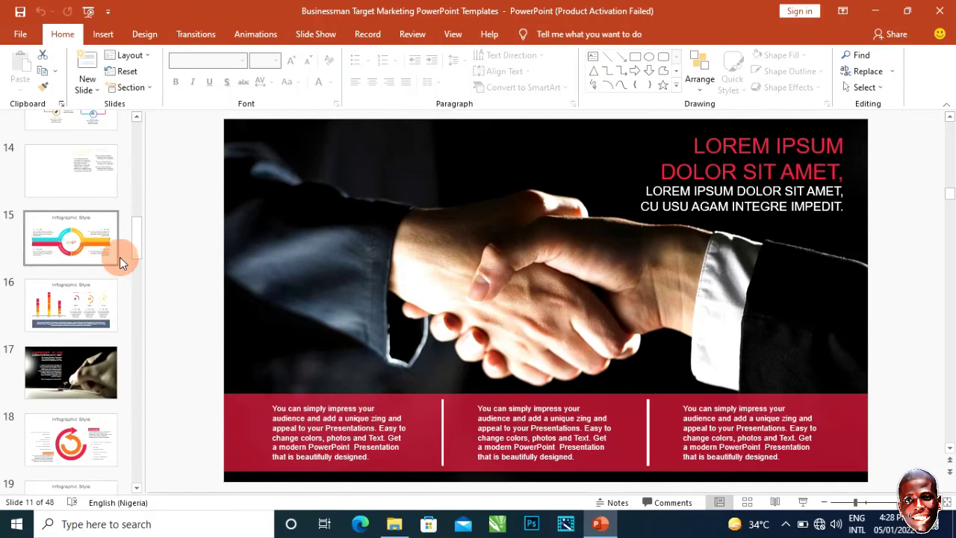
pyautogui.moveTo(142, 306); pyautogui.dragTo(128, 123)
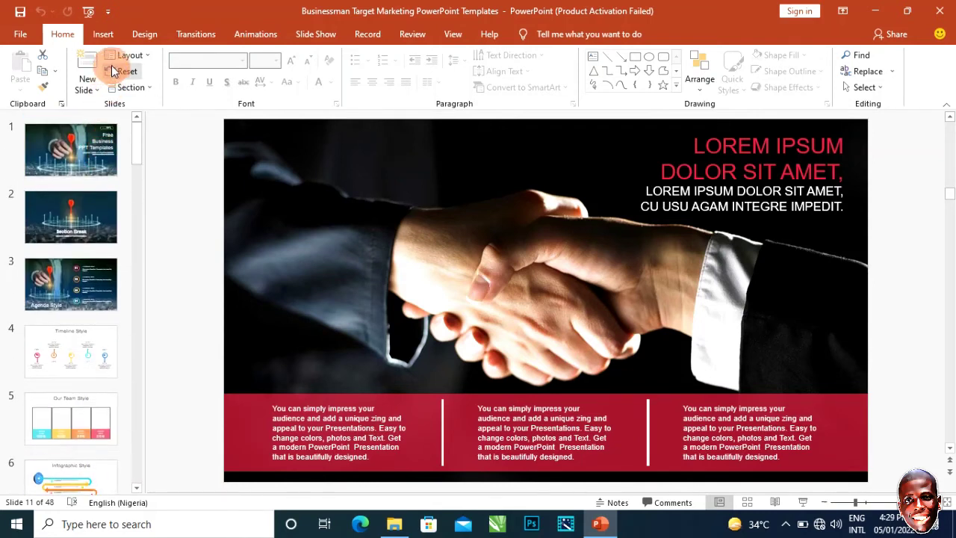
# Start exporting the presentation with its file type changed to JPEG File Interchange Format.
pyautogui.click(21, 34)
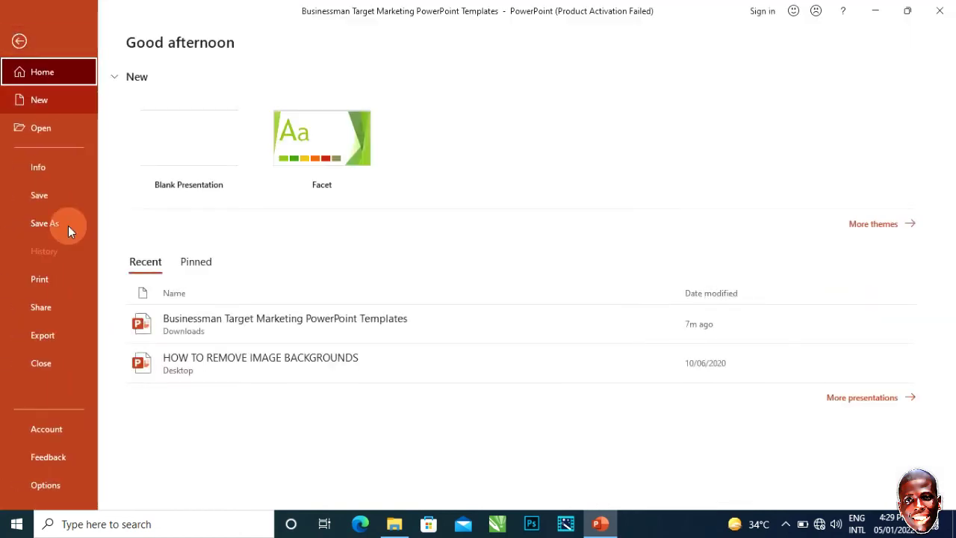
pyautogui.click(52, 337)
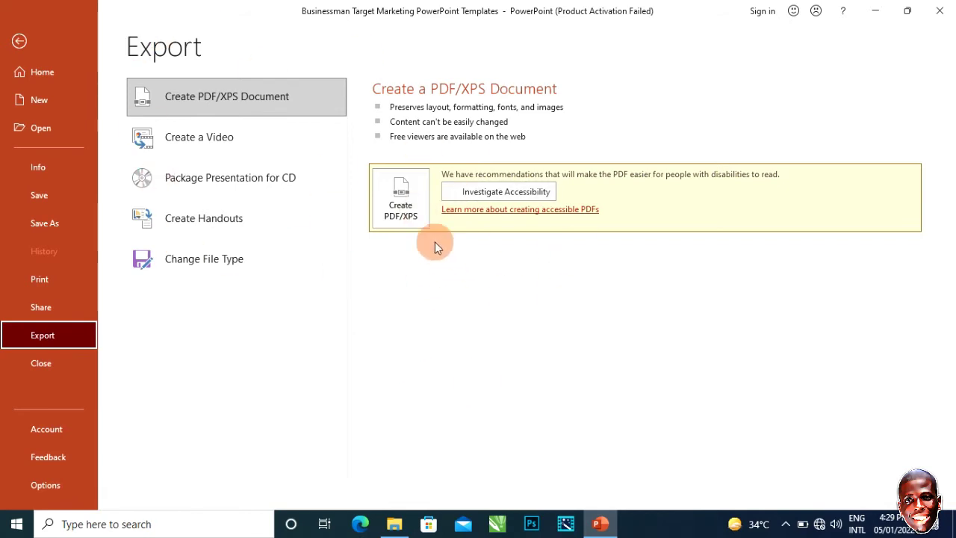
pyautogui.click(409, 217)
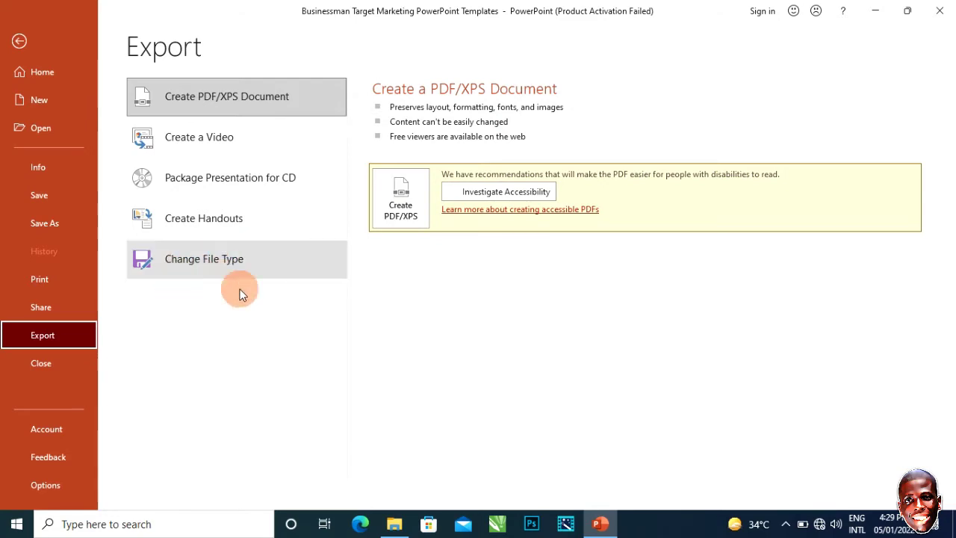
pyautogui.click(200, 267)
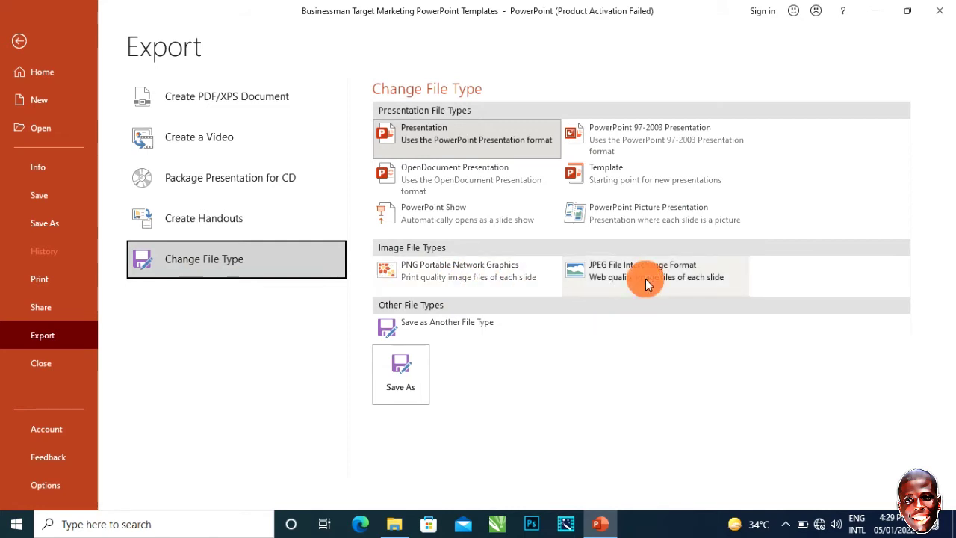
pyautogui.click(594, 274)
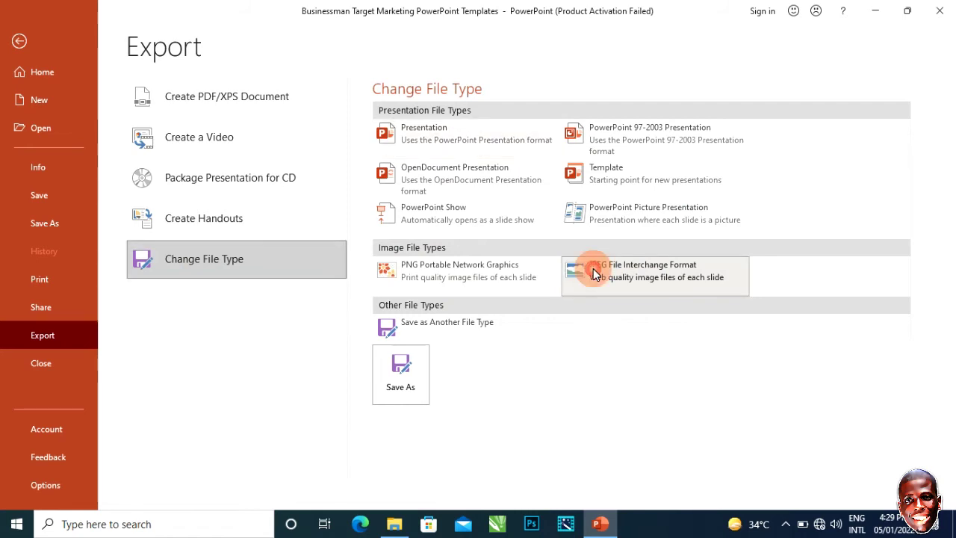
pyautogui.click(407, 378)
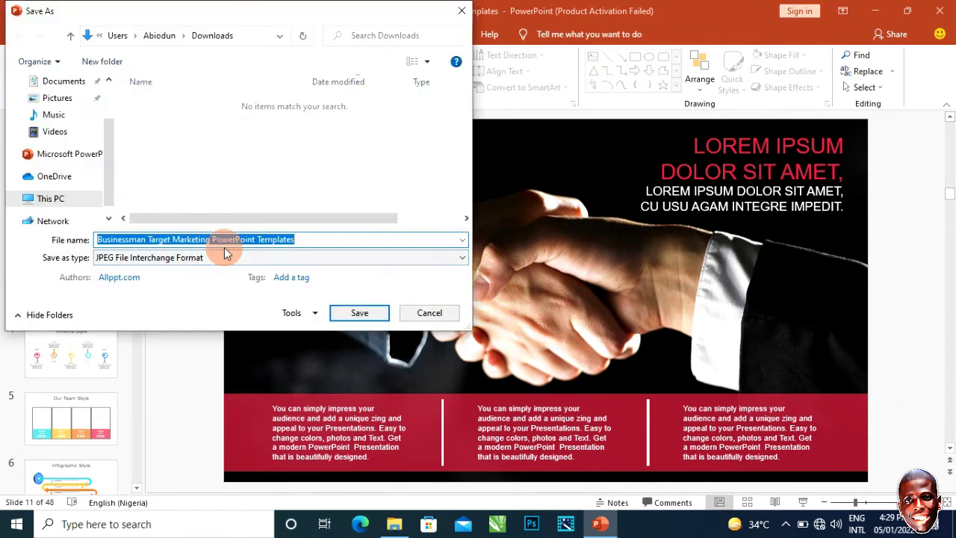
# Name the export Sample Slides and choose the Desktop as its save location.
pyautogui.write('Sam')
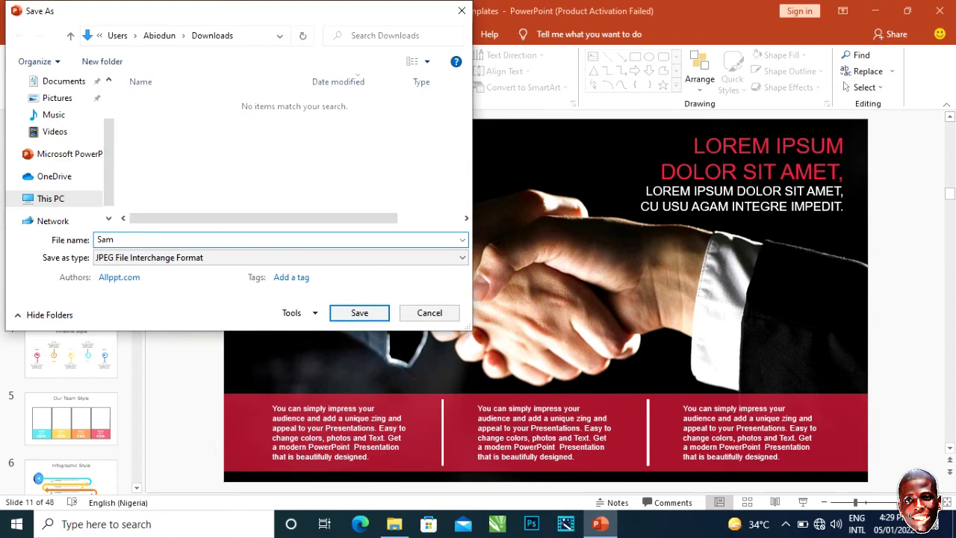
pyautogui.write('ple Slides')
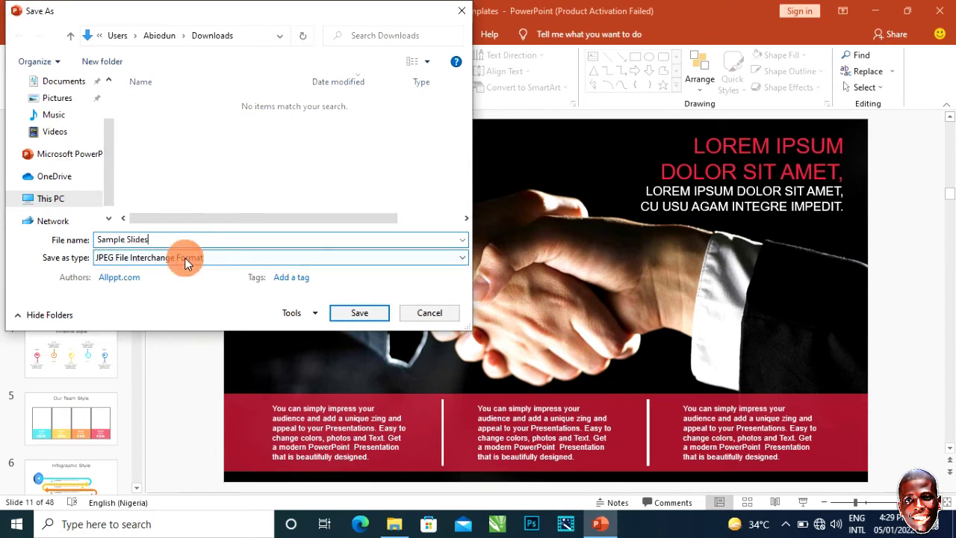
pyautogui.moveTo(108, 132); pyautogui.dragTo(102, 96)
pyautogui.click(87, 126)
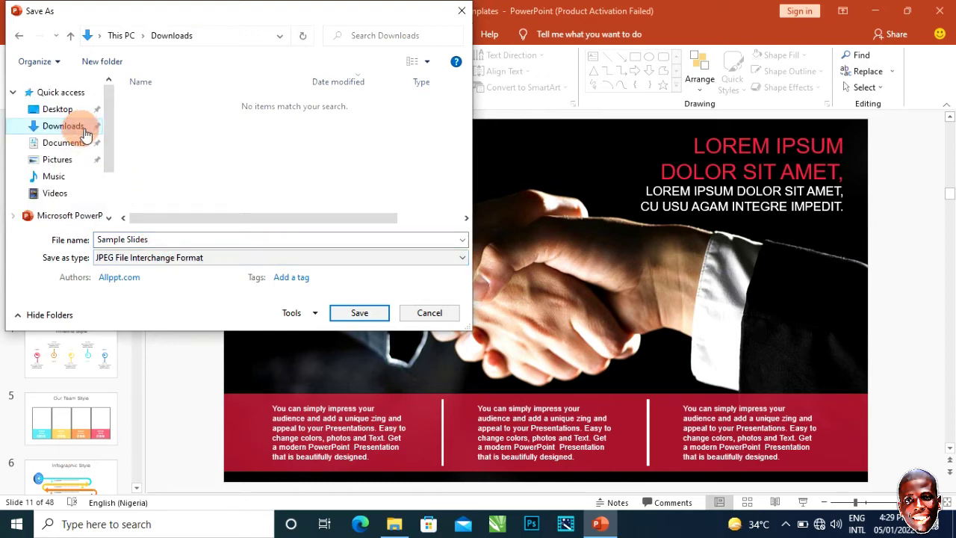
pyautogui.click(79, 110)
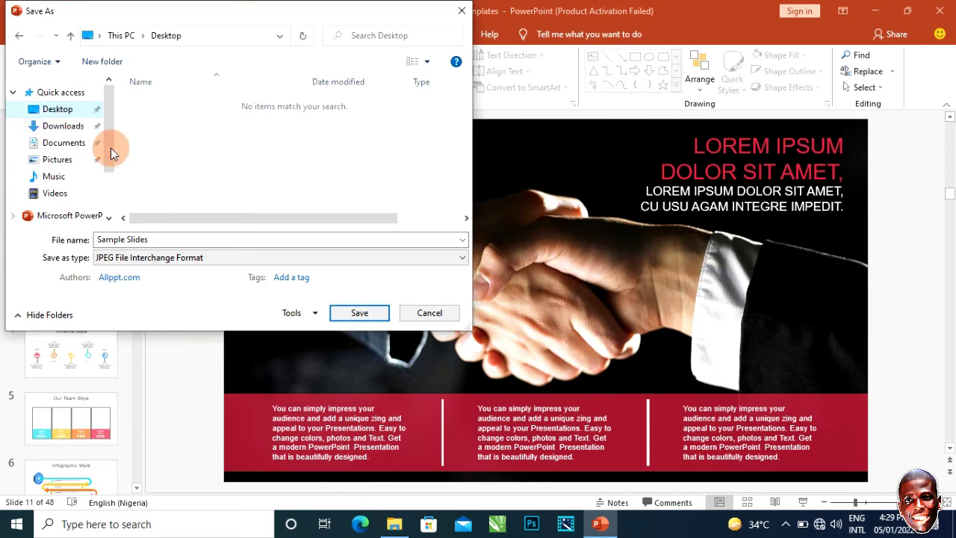
# Save the JPEG export with all slides included.
pyautogui.click(371, 312)
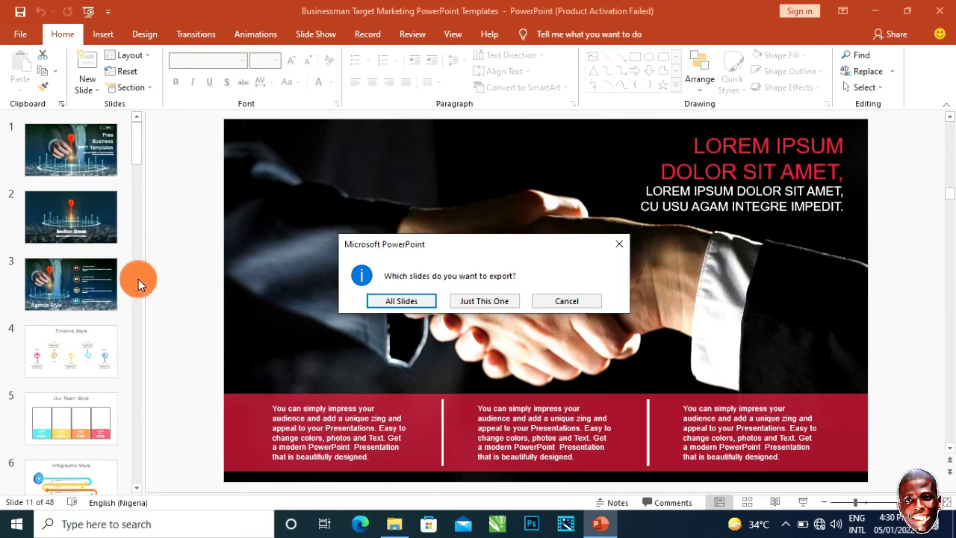
pyautogui.click(411, 306)
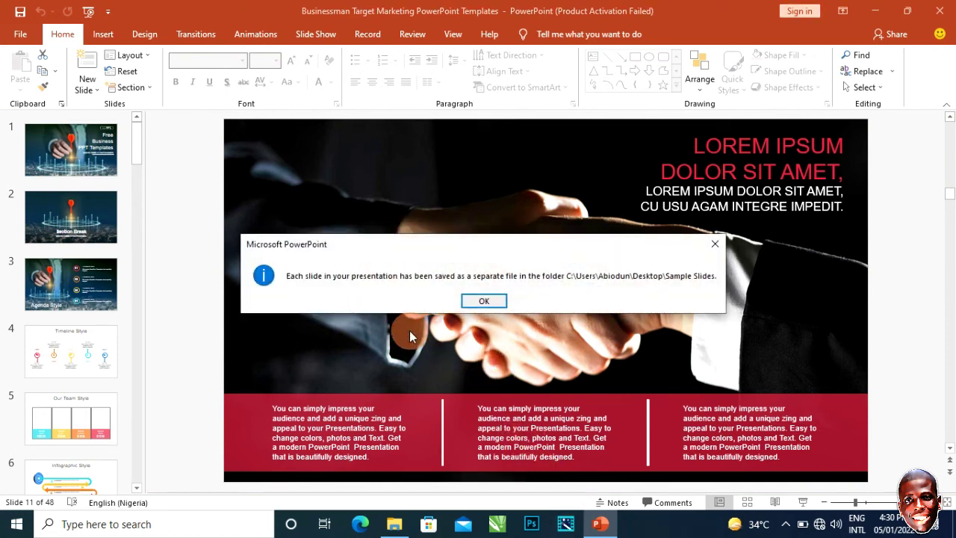
pyautogui.click(482, 302)
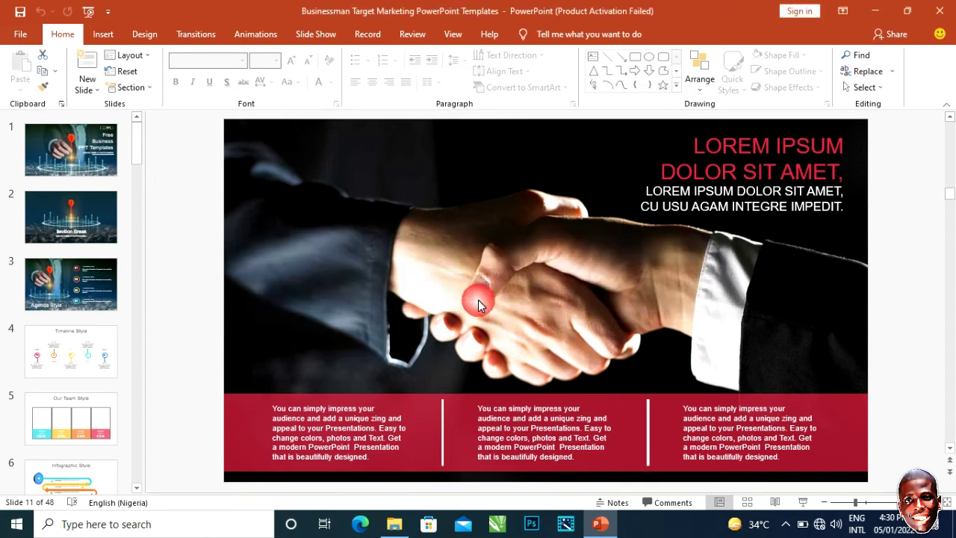
# Open the Sample Slides folder on the desktop and display its files as larger thumbnails.
pyautogui.click(883, 18)
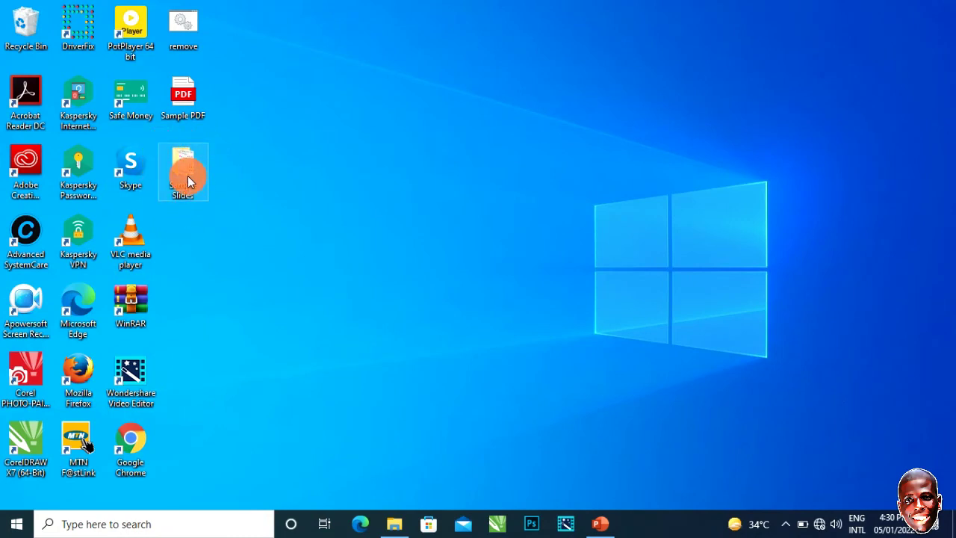
pyautogui.doubleClick(188, 175)
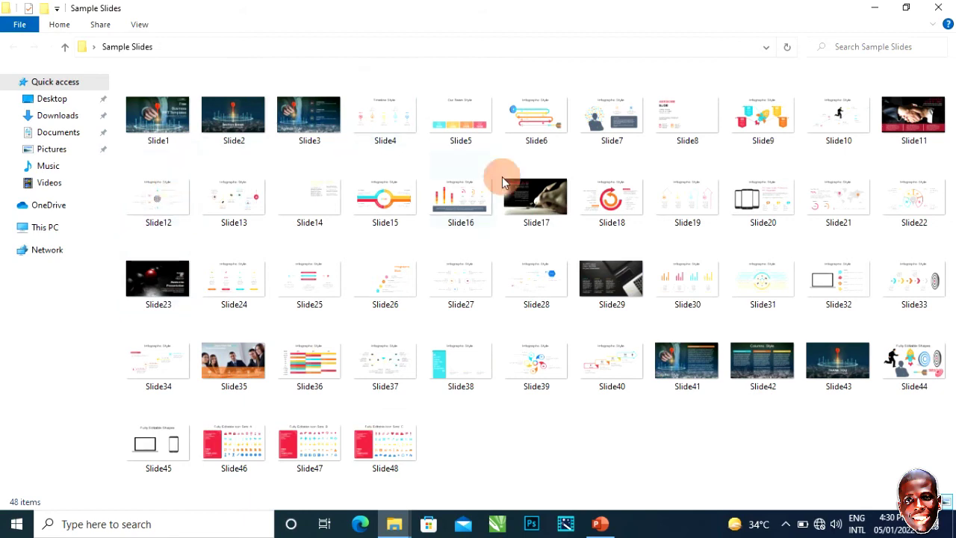
pyautogui.click(167, 135)
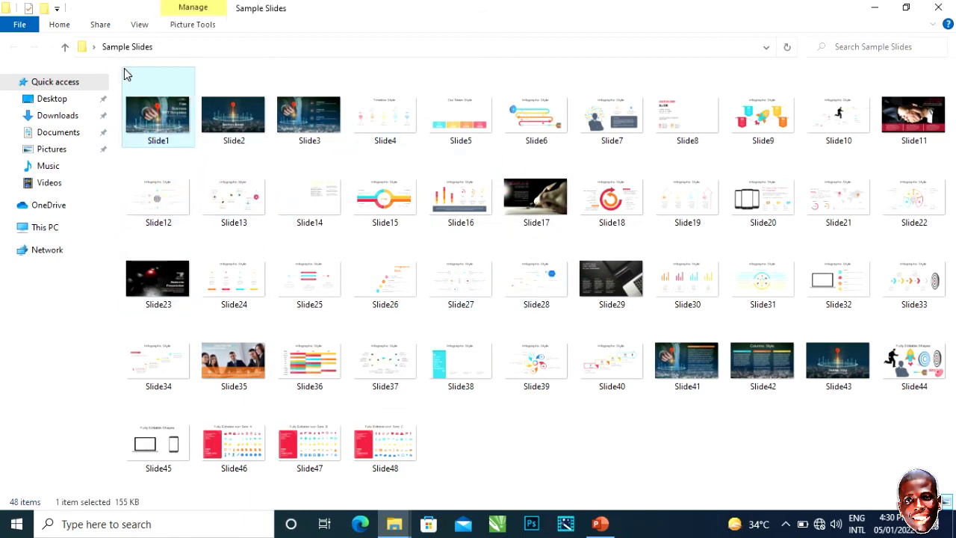
pyautogui.click(138, 25)
pyautogui.click(166, 45)
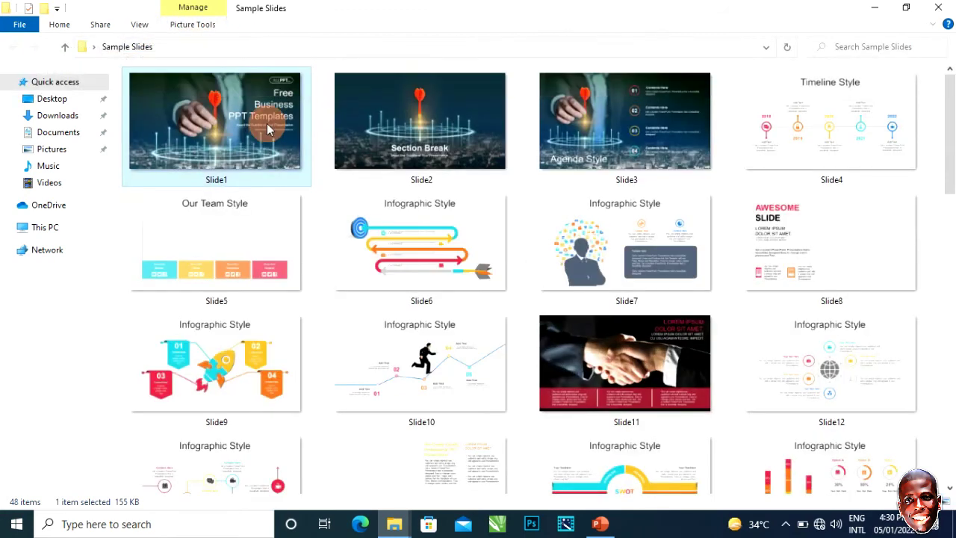
# Look through the exported slide images in the Sample Slides folder, from the first to the last.
pyautogui.click(352, 122)
pyautogui.click(622, 114)
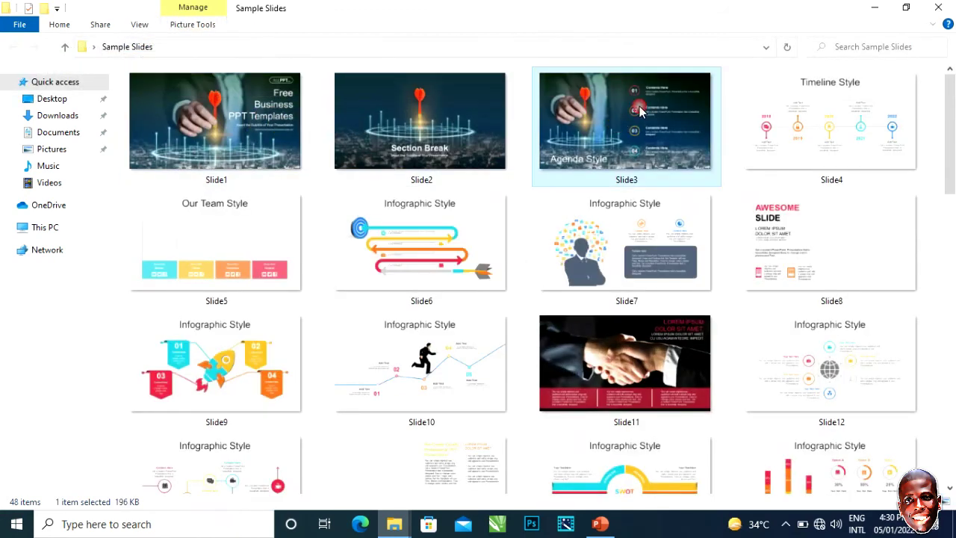
pyautogui.click(781, 132)
pyautogui.click(273, 273)
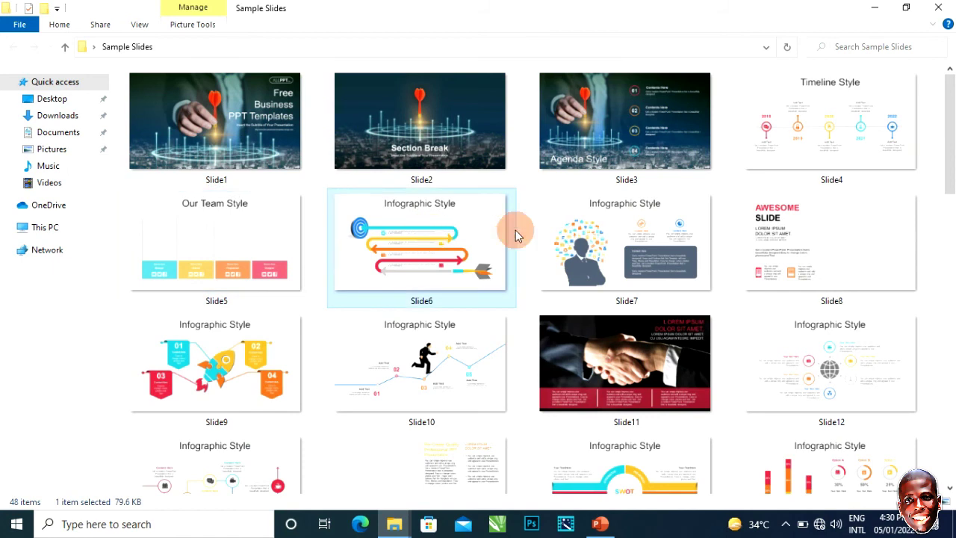
pyautogui.click(597, 235)
pyautogui.click(813, 258)
pyautogui.click(282, 369)
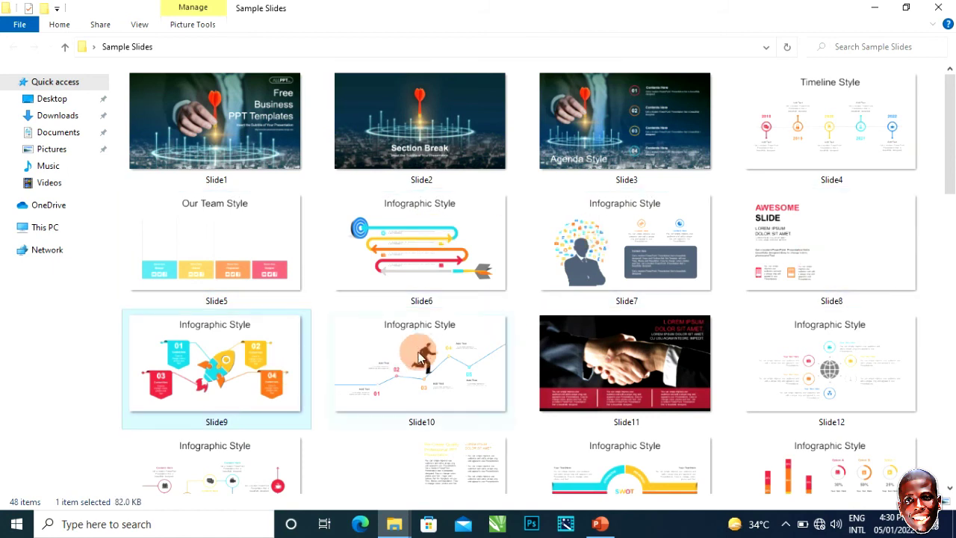
pyautogui.click(421, 359)
pyautogui.click(587, 358)
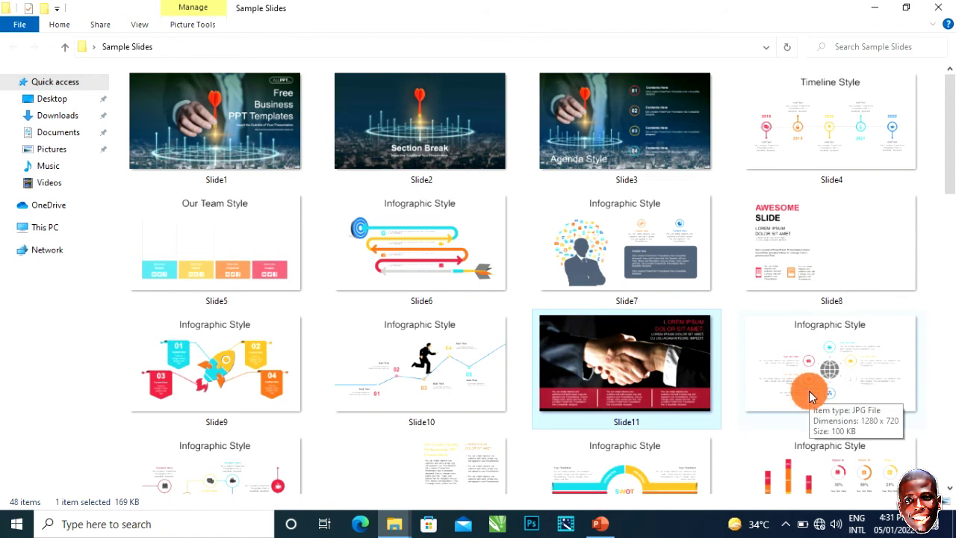
pyautogui.scroll(-10, 754, 408)
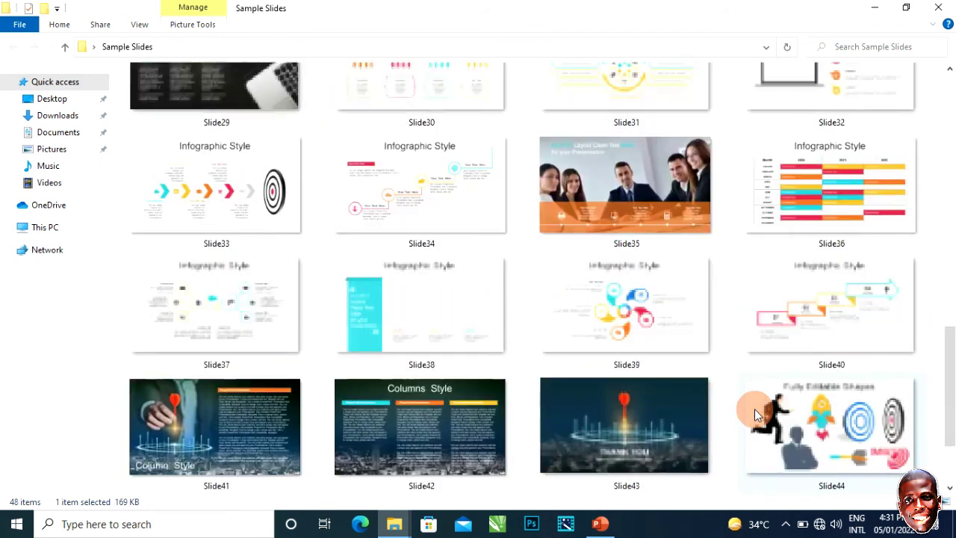
pyautogui.scroll(-2, 754, 408)
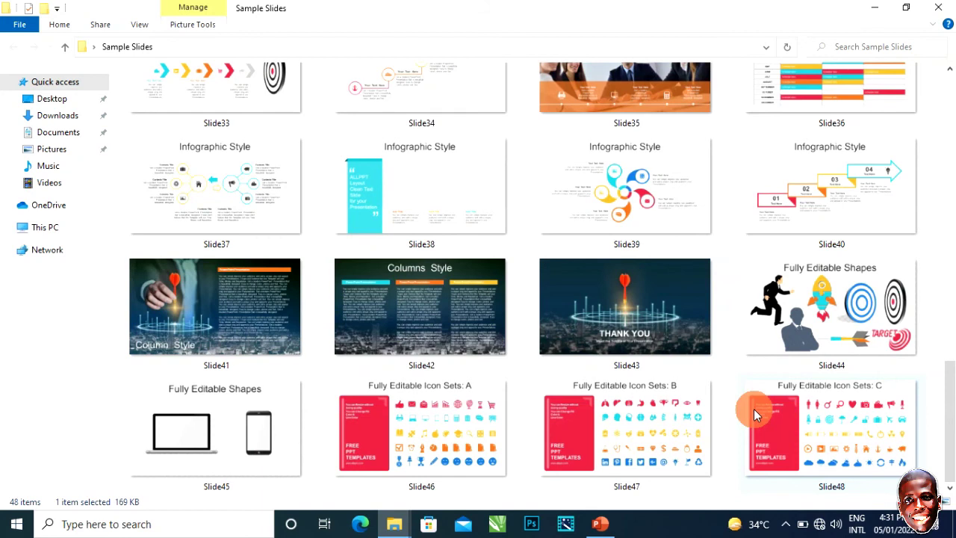
pyautogui.scroll(10, 753, 408)
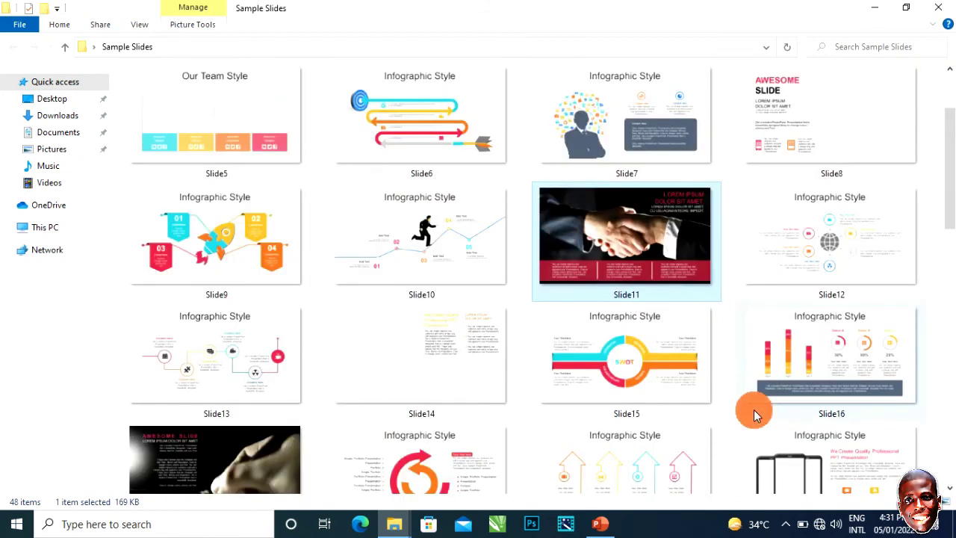
pyautogui.scroll(2, 754, 409)
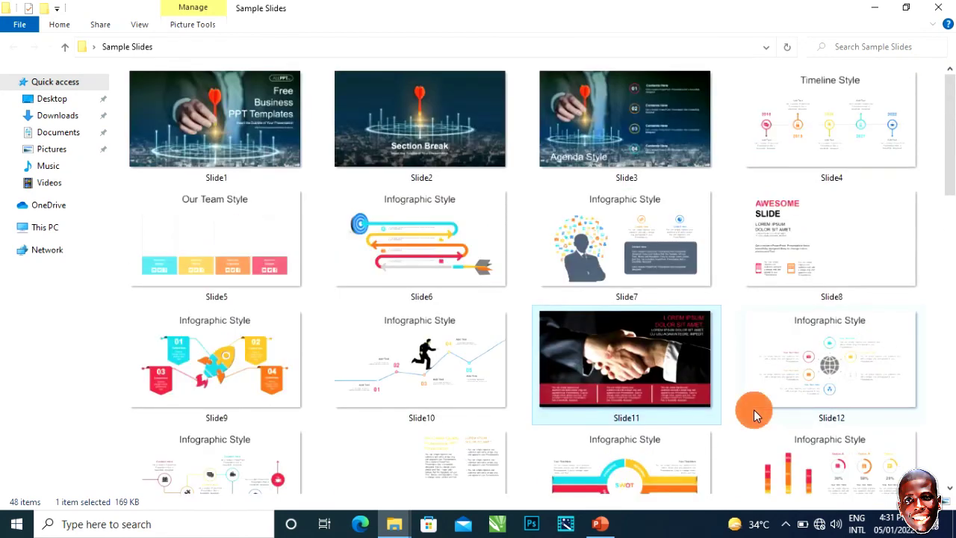